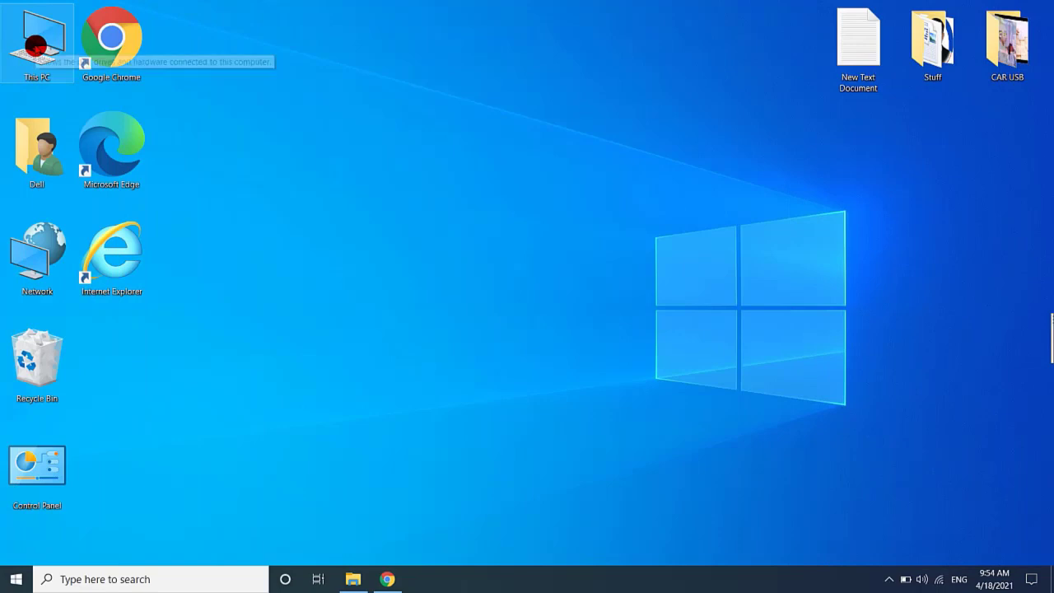
Open This PC in a maximized window and show the location settings in the Documents folder's properties
double_click(32, 48)
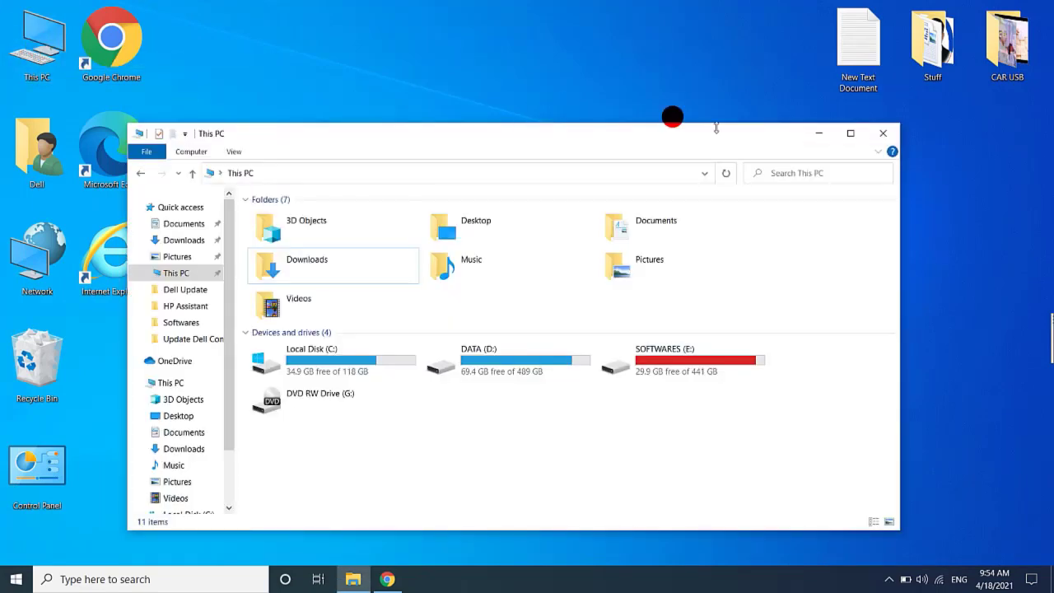
left_click(850, 133)
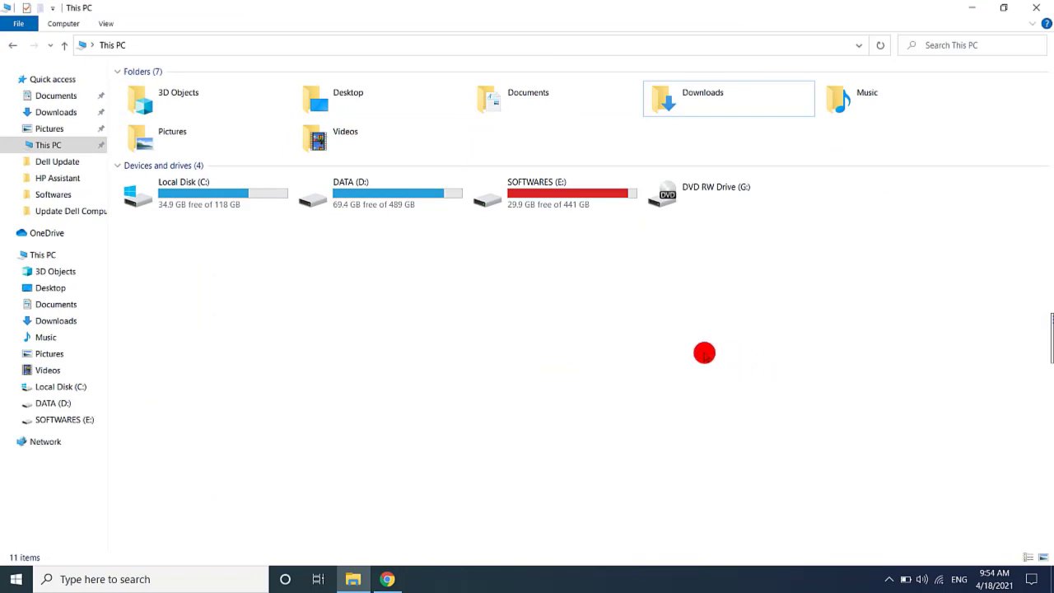
right_click(524, 98)
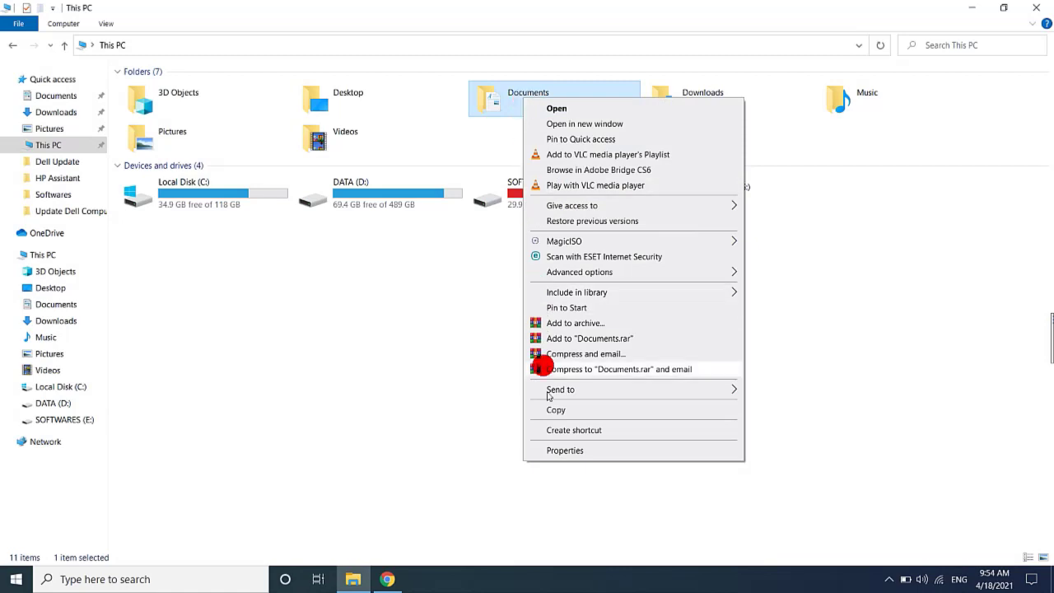
left_click(563, 450)
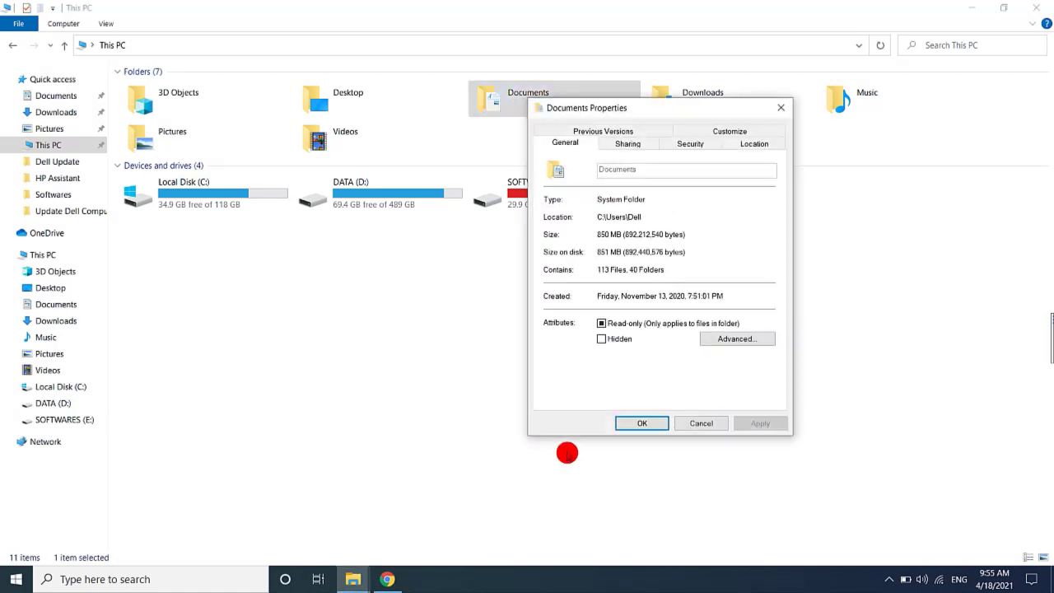
left_click(749, 144)
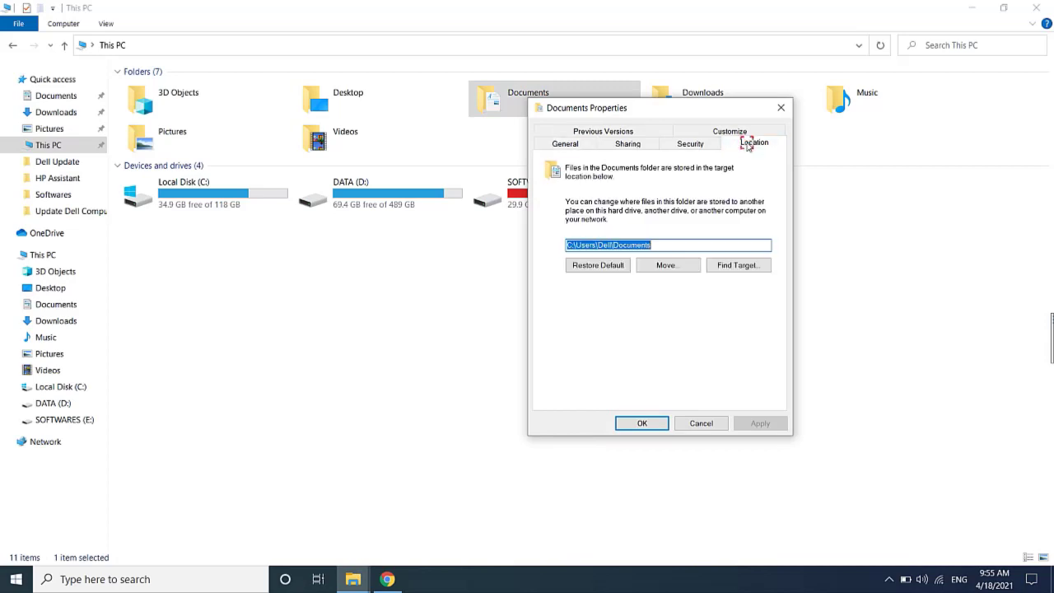
left_click_drag(715, 107, 694, 109)
mouse_move(618, 243)
left_mouse_down()
mouse_move(543, 246)
mouse_move(636, 246)
left_mouse_up()
left_click(639, 246)
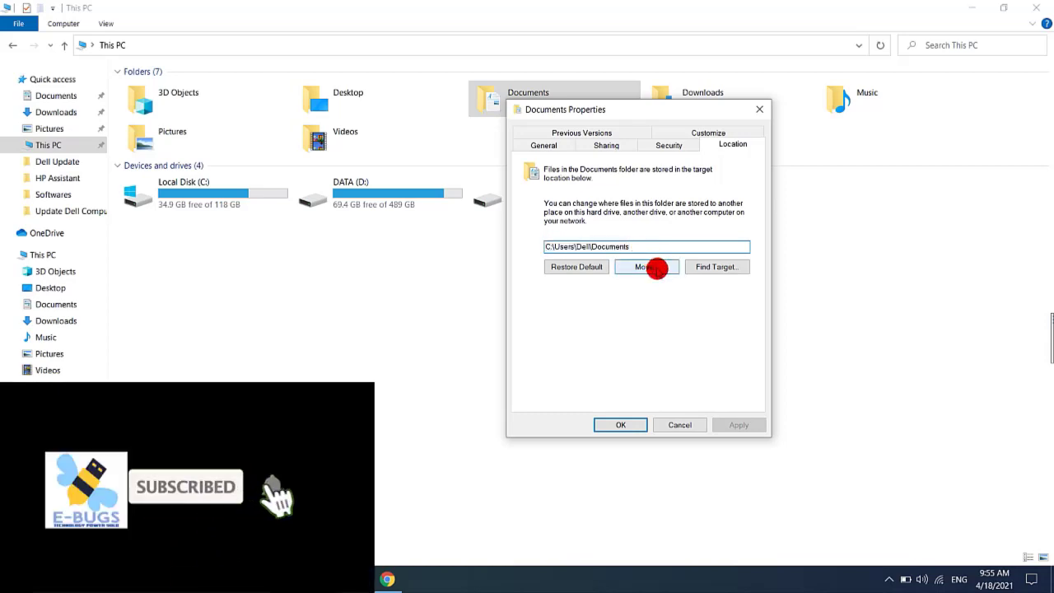
Start moving the Documents location and create a destination folder named Dell Doc on the DATA (D:) drive
left_click(656, 268)
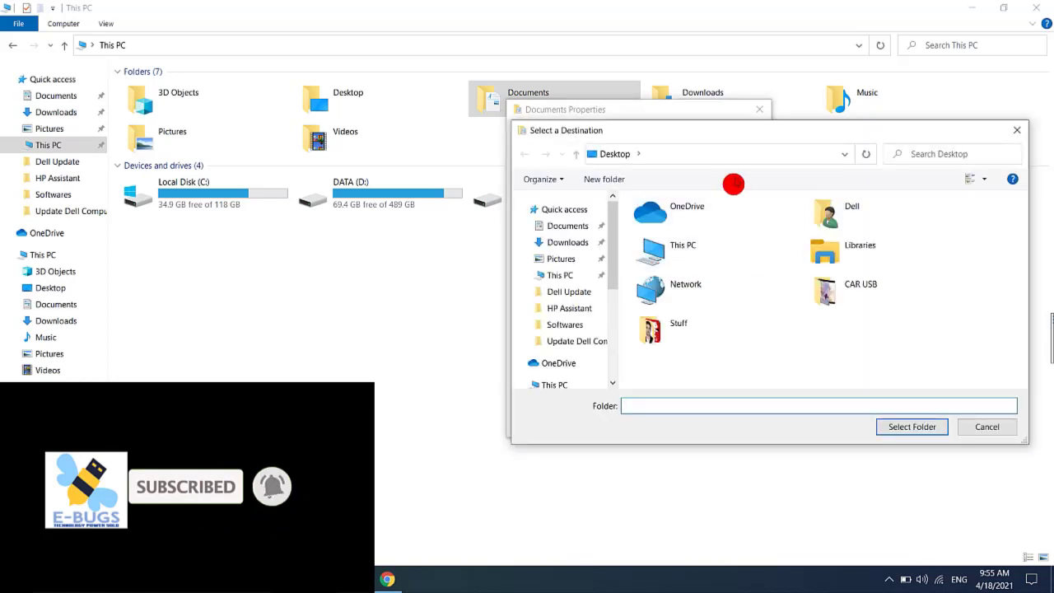
left_click_drag(745, 124, 693, 85)
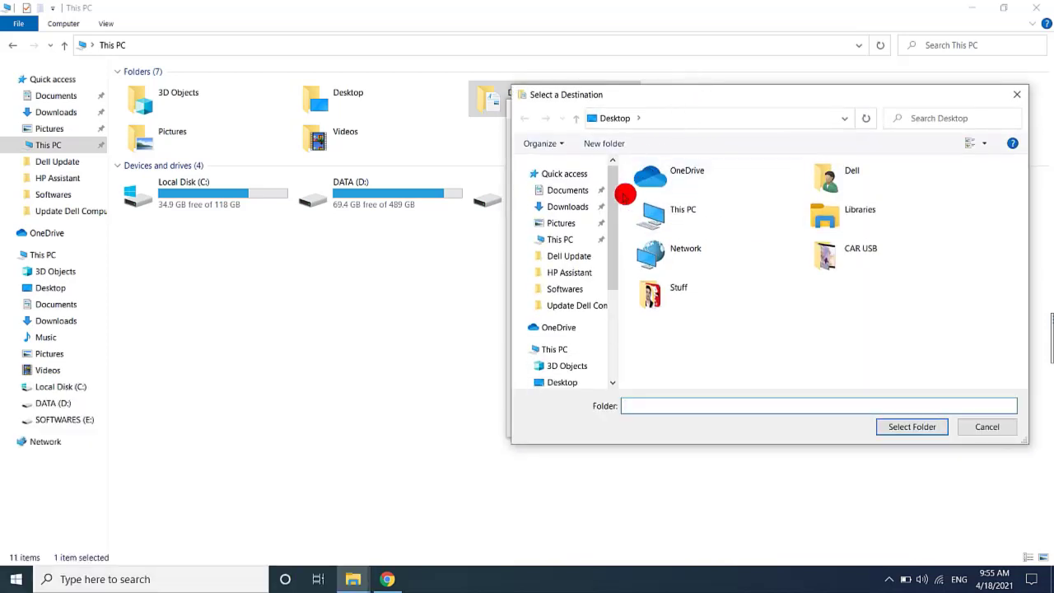
left_click_drag(612, 188, 620, 288)
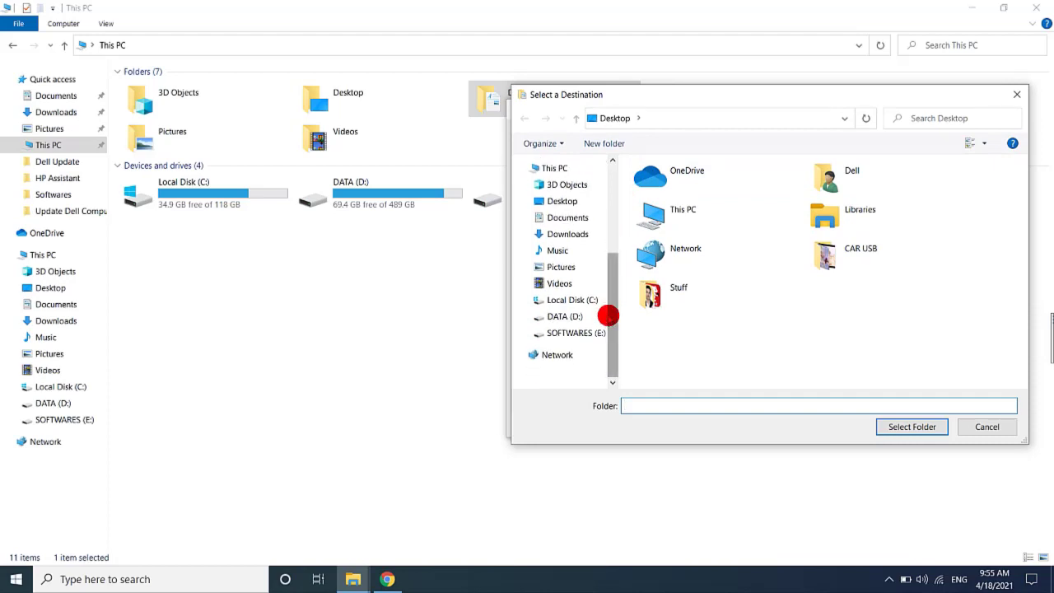
left_click(564, 316)
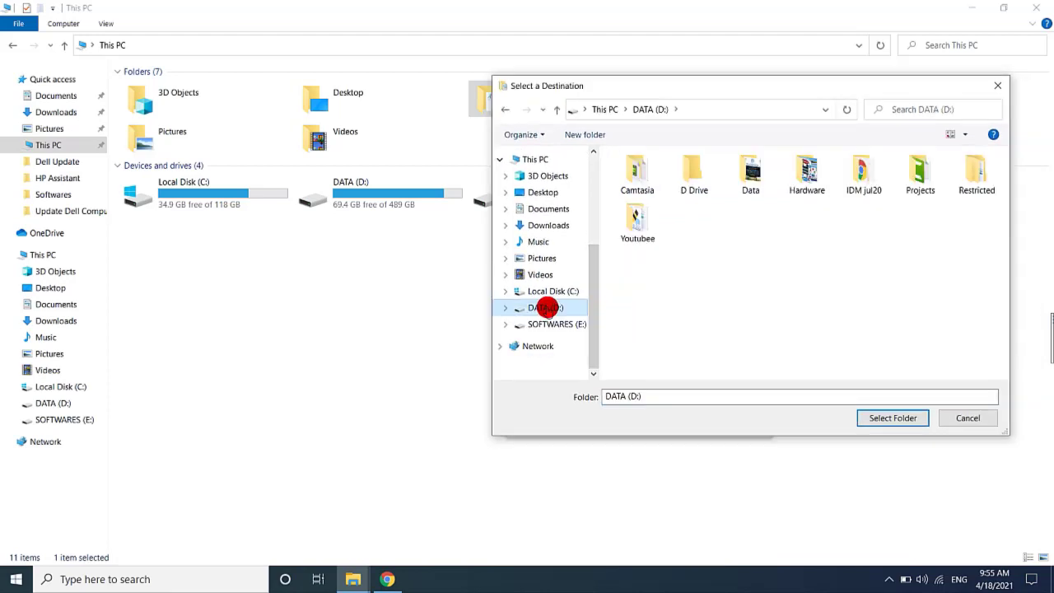
right_click(712, 311)
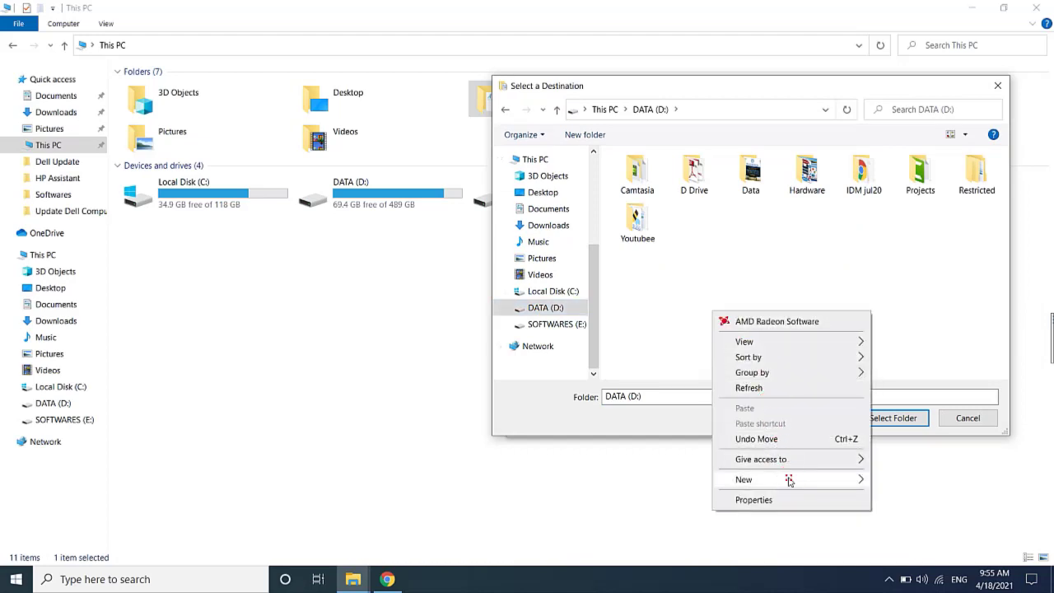
mouse_move(789, 478)
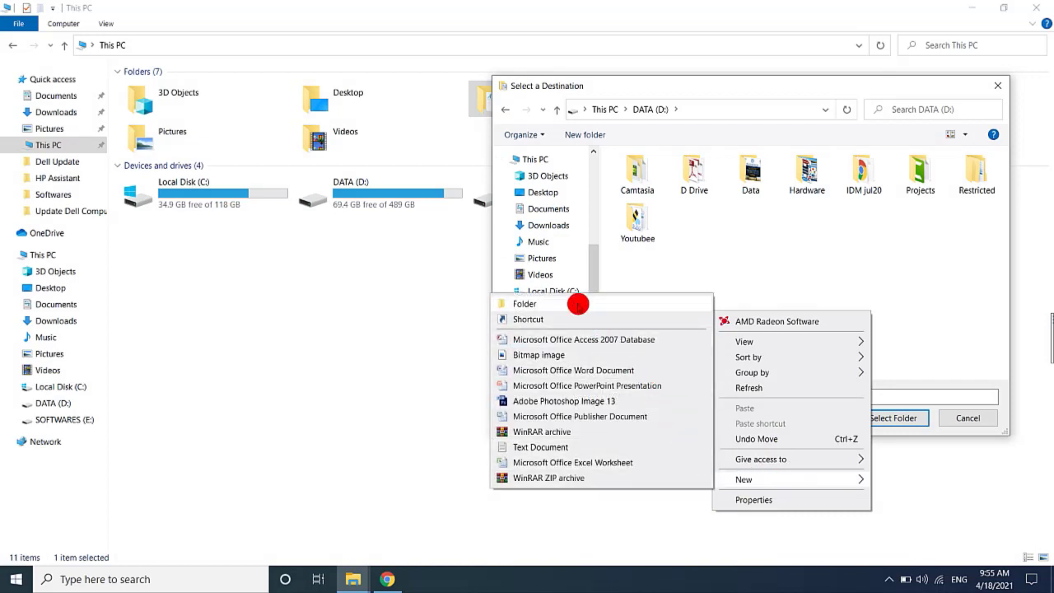
left_click(576, 304)
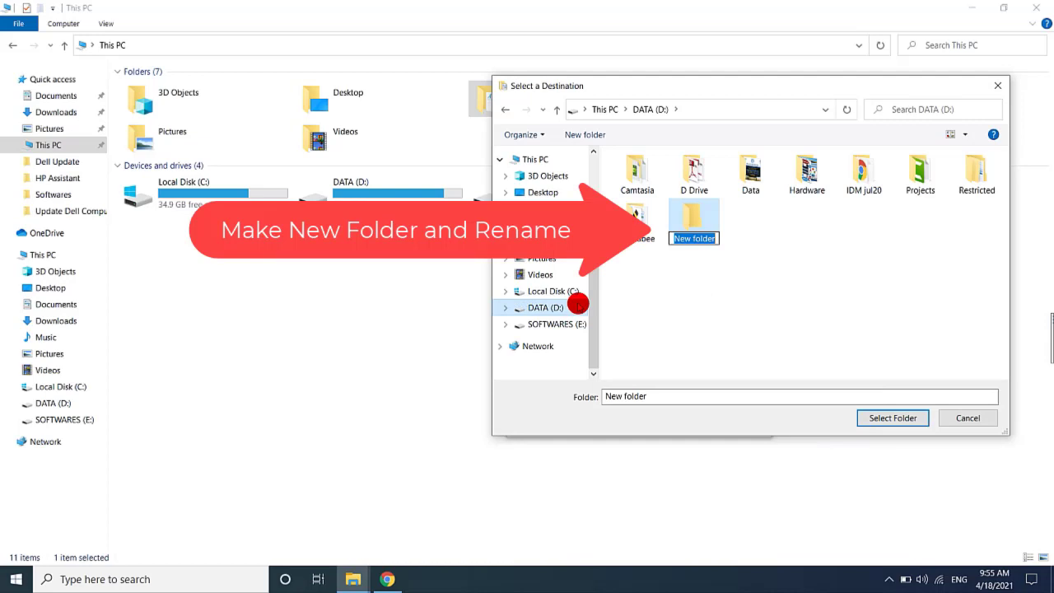
type("Dell Doc")
left_click(732, 286)
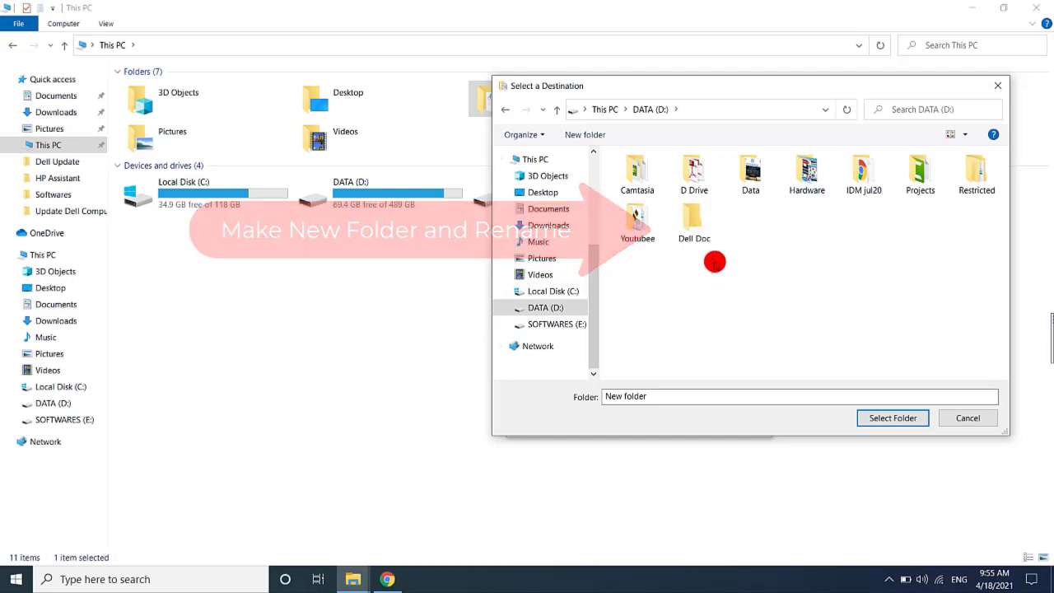
Select Dell Doc as the new Documents location and apply it, answering Yes to moving the files and No when asked again
left_click(694, 218)
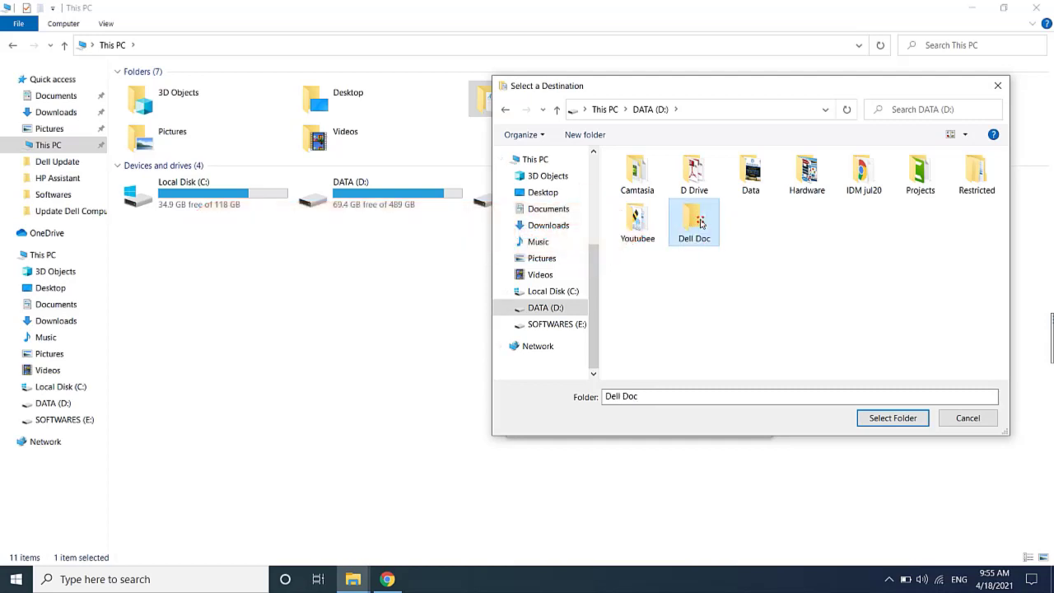
left_click(906, 418)
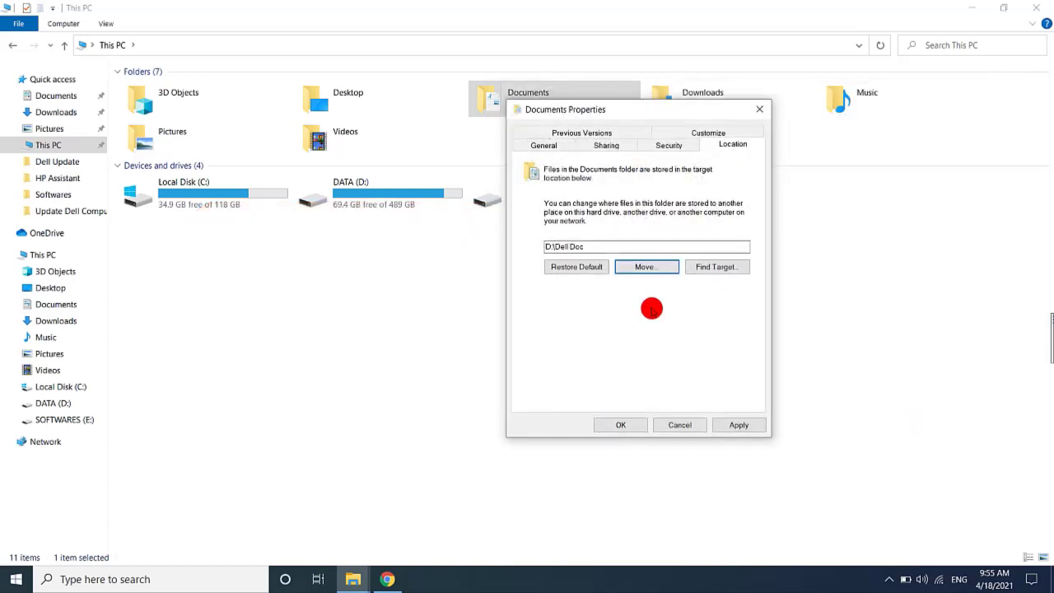
left_click(740, 425)
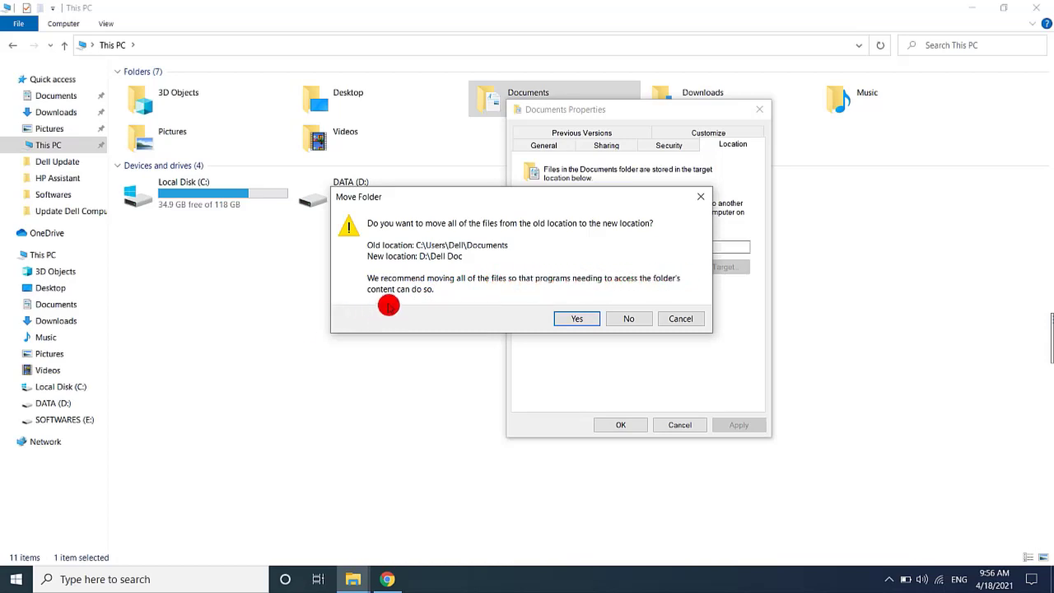
left_click(591, 319)
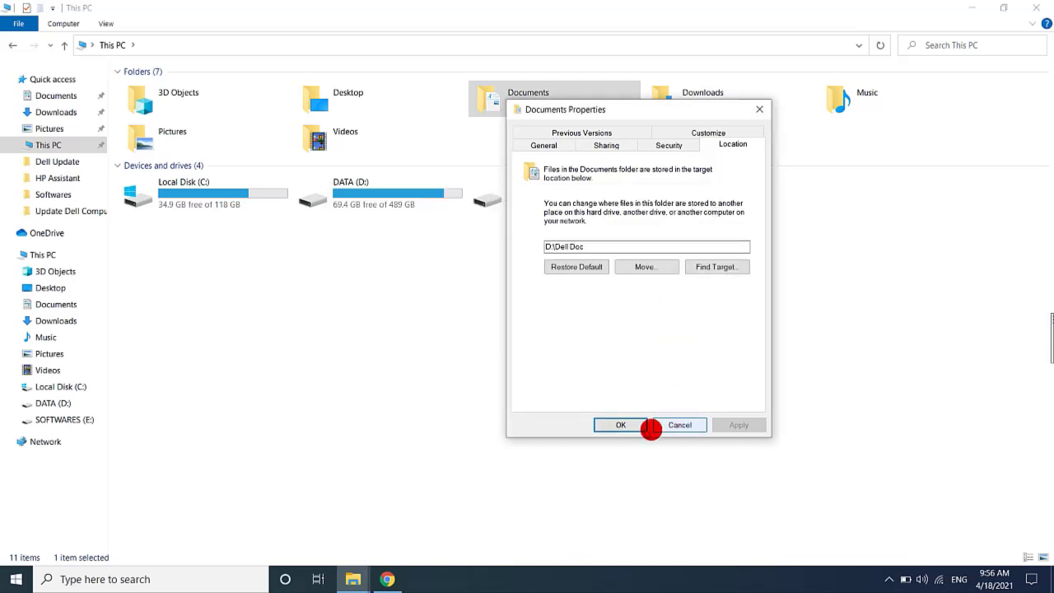
left_click(636, 430)
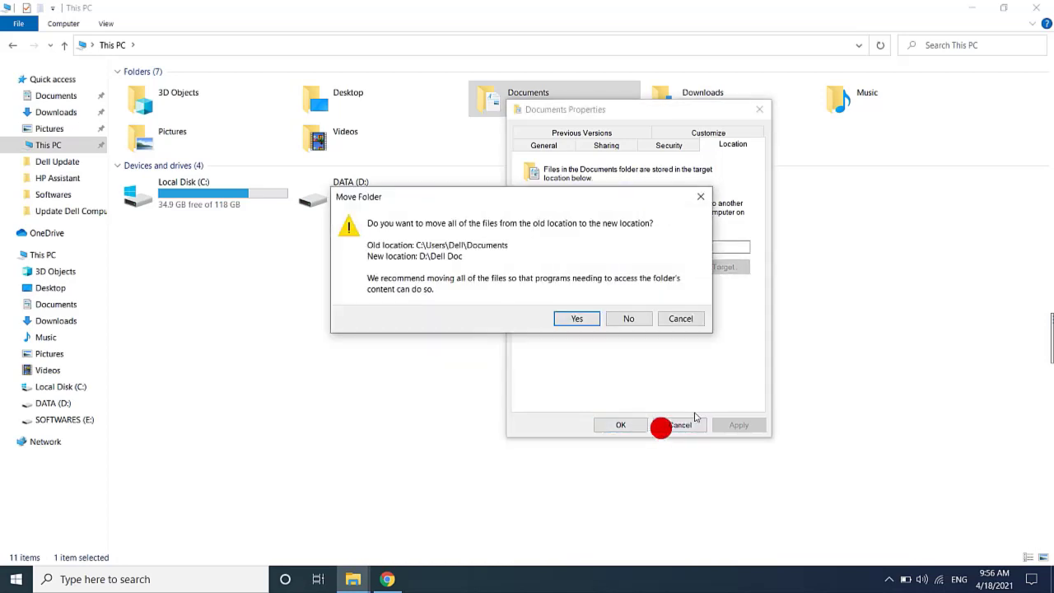
left_click(628, 318)
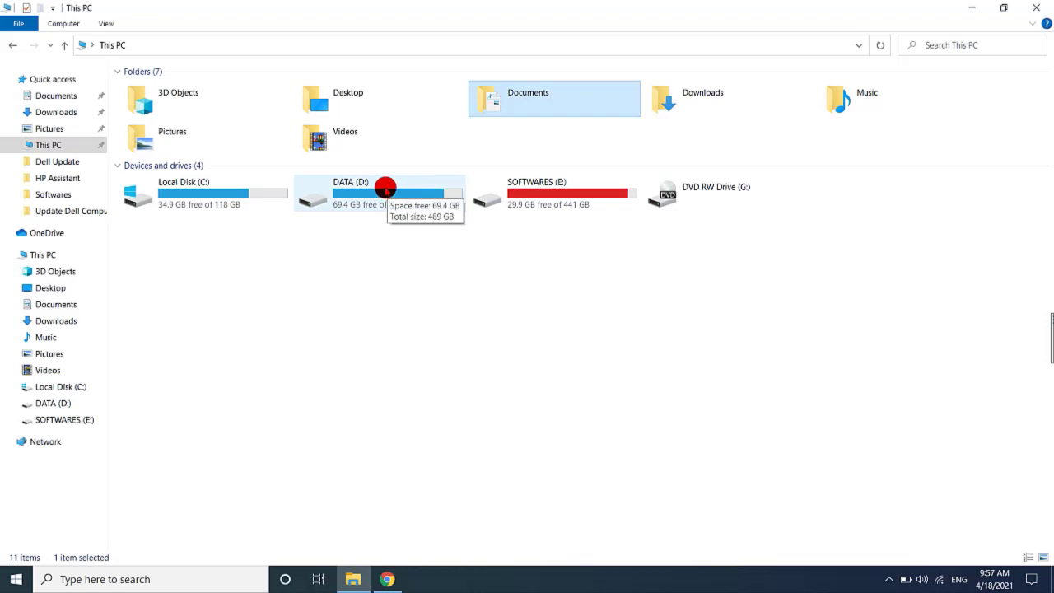
Check the Documents folder's storage path in its location properties and close the dialog
left_click(479, 278)
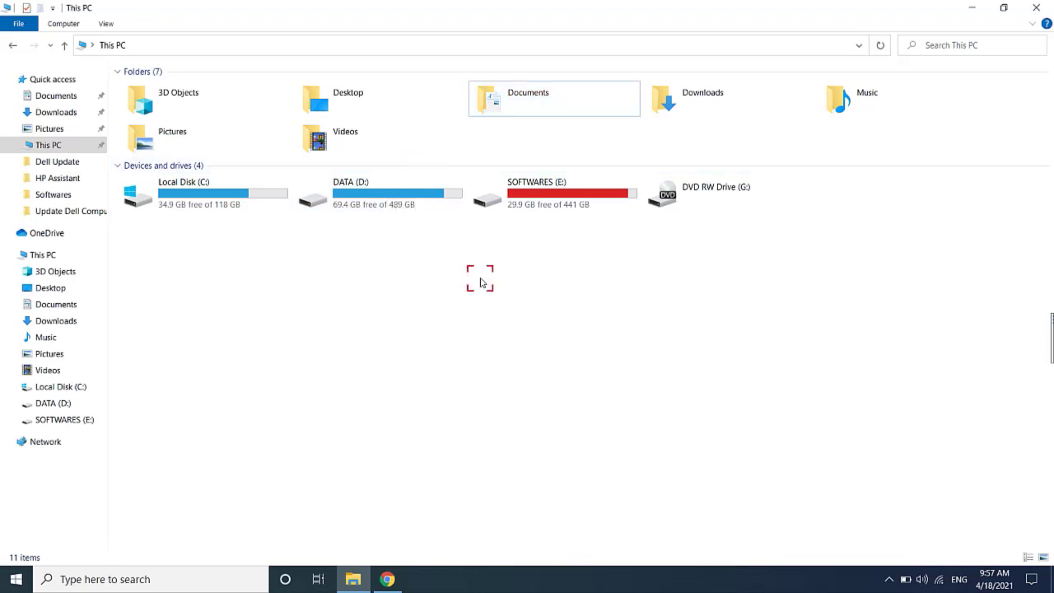
right_click(505, 102)
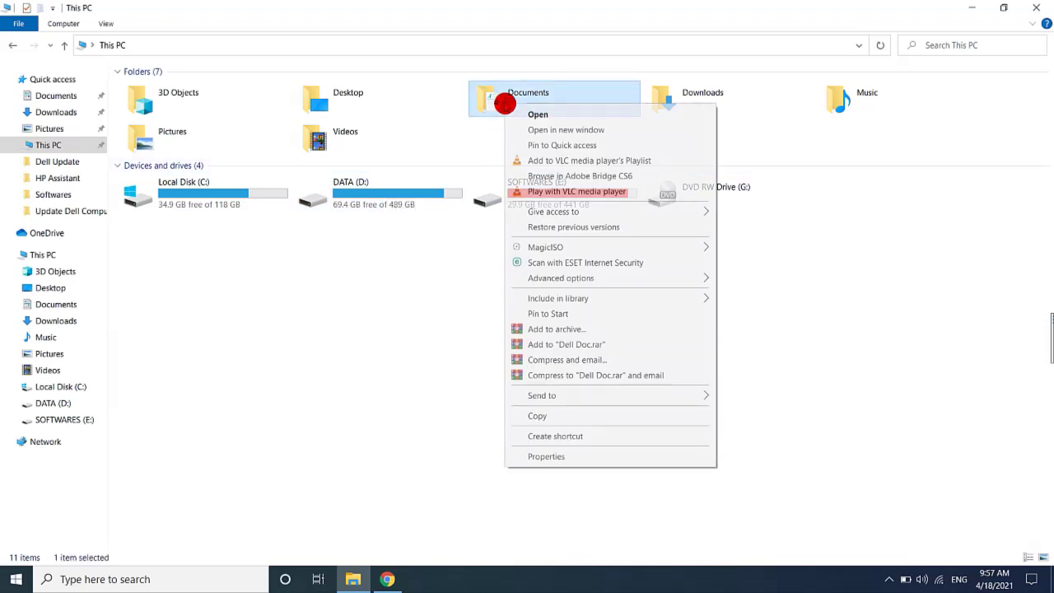
left_click(546, 456)
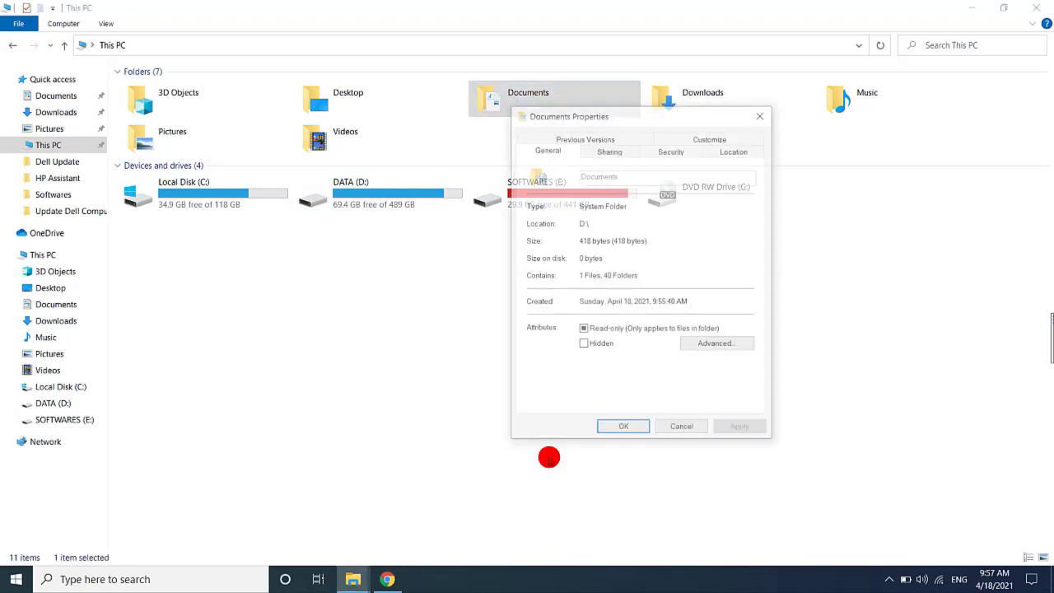
left_click(735, 149)
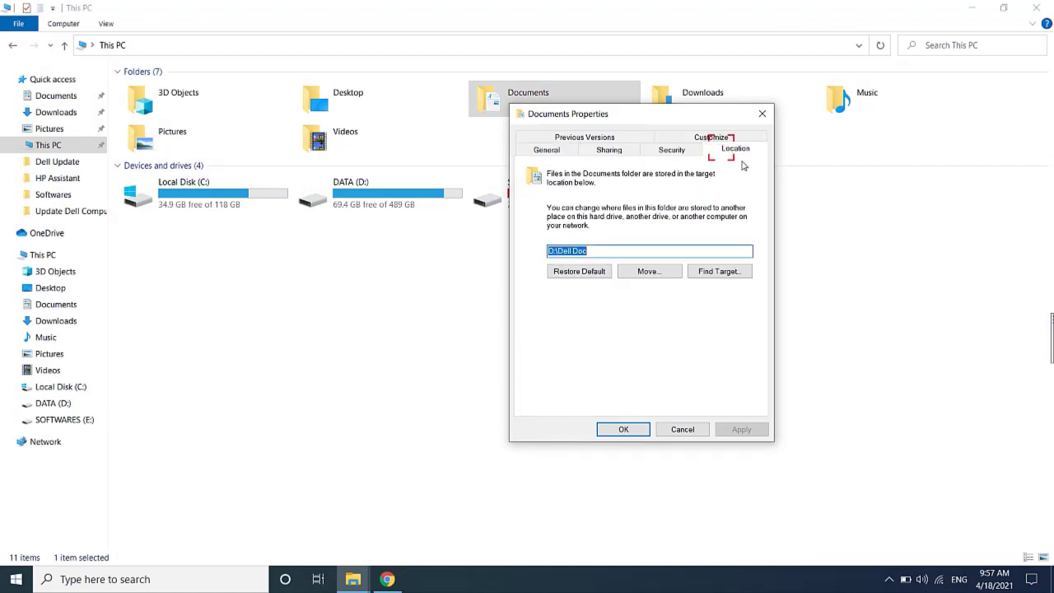
left_click(570, 250)
left_click(547, 252)
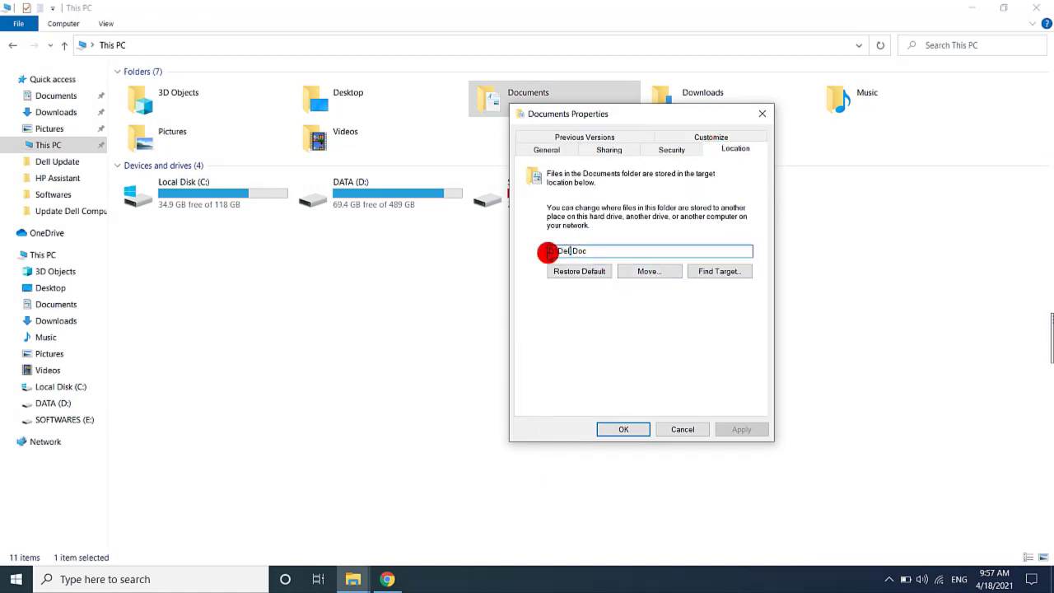
left_click_drag(560, 250, 598, 255)
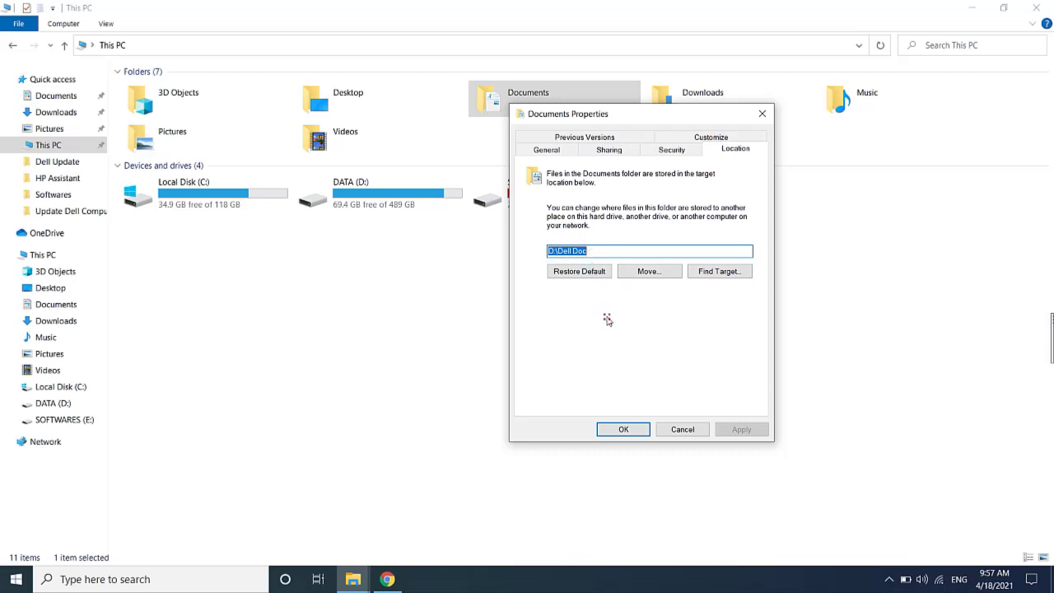
left_click(632, 430)
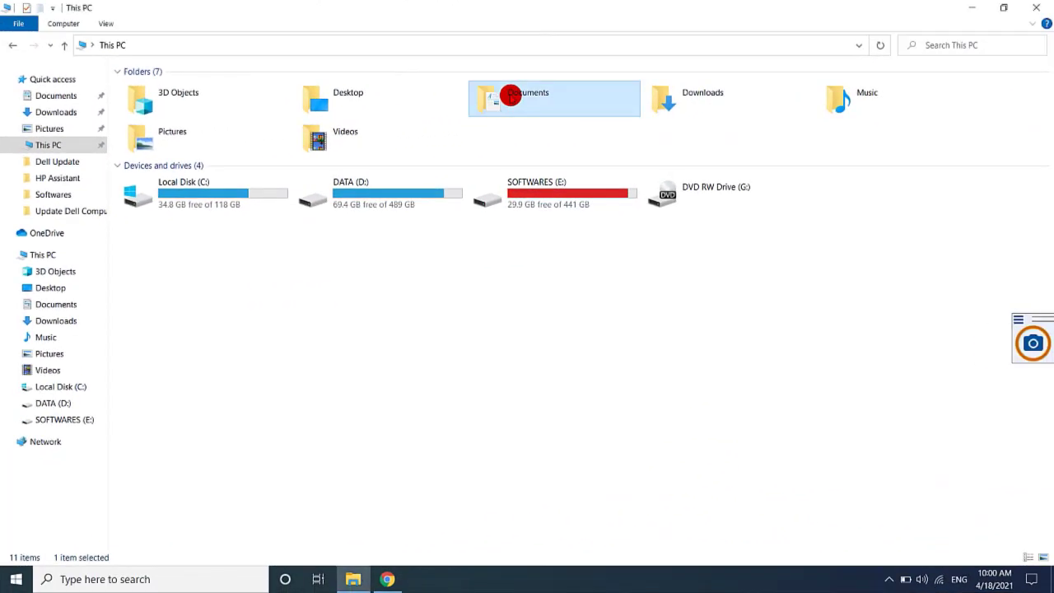
Find the Documents folder's target from its location properties, view it in File Explorer, and close that window
right_click(509, 95)
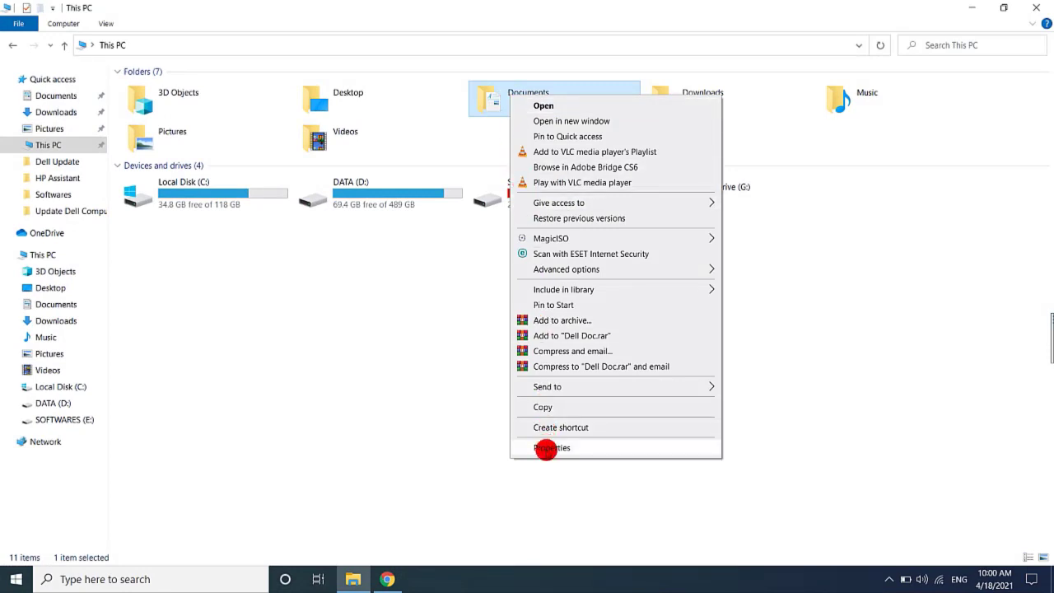
left_click(547, 448)
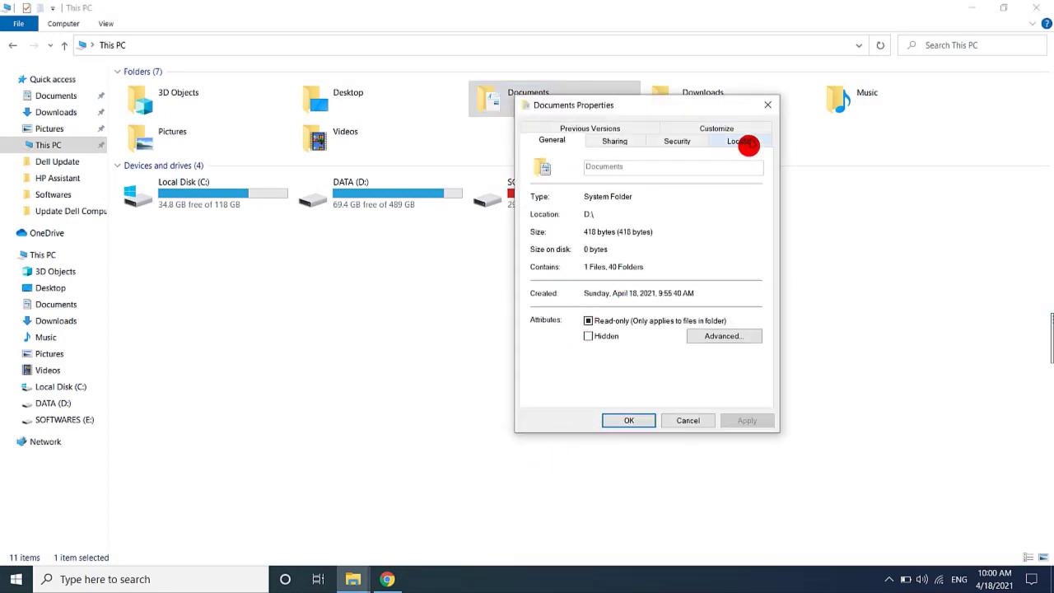
left_click(745, 141)
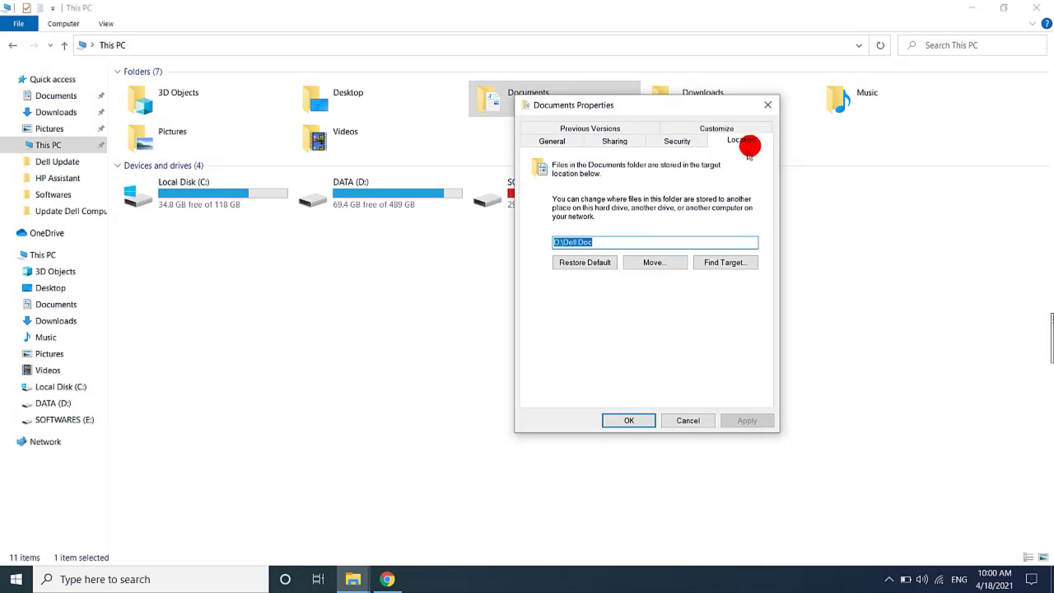
left_click(701, 261)
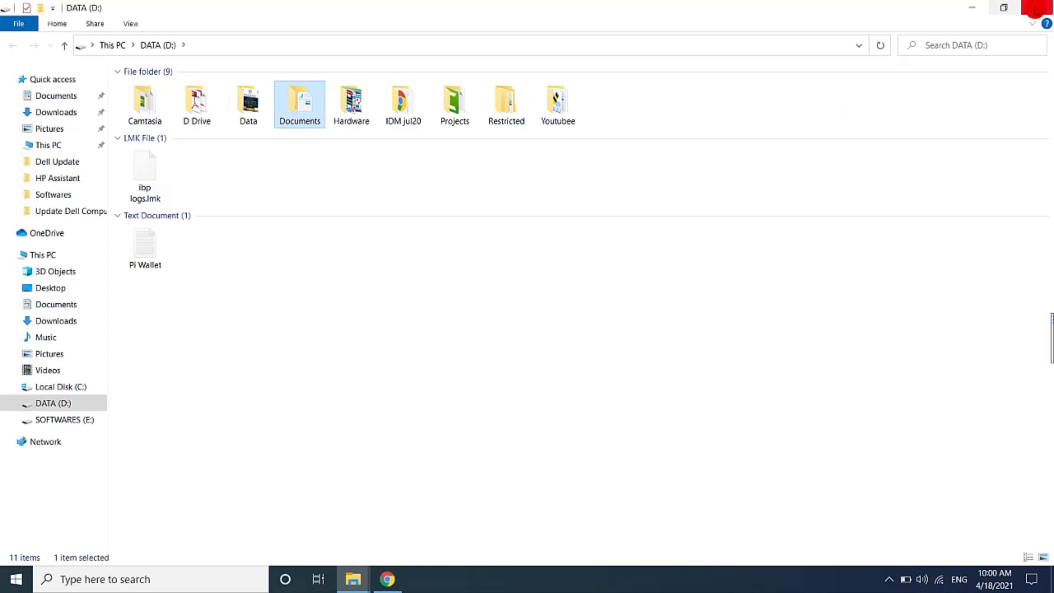
left_click(1035, 8)
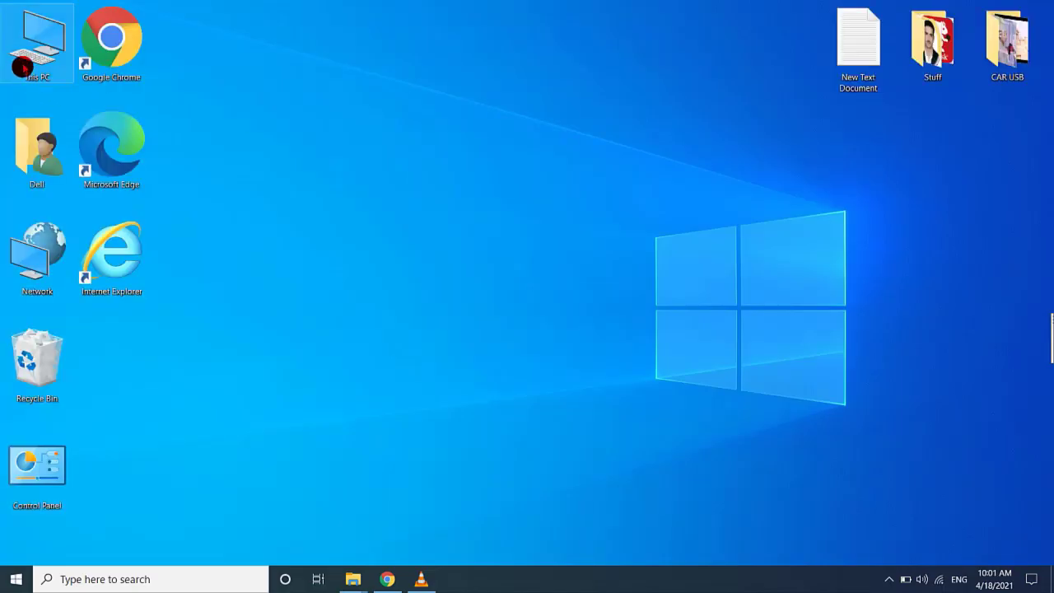
Open This PC in a maximized window and bring up the Documents folder's location properties
double_click(28, 62)
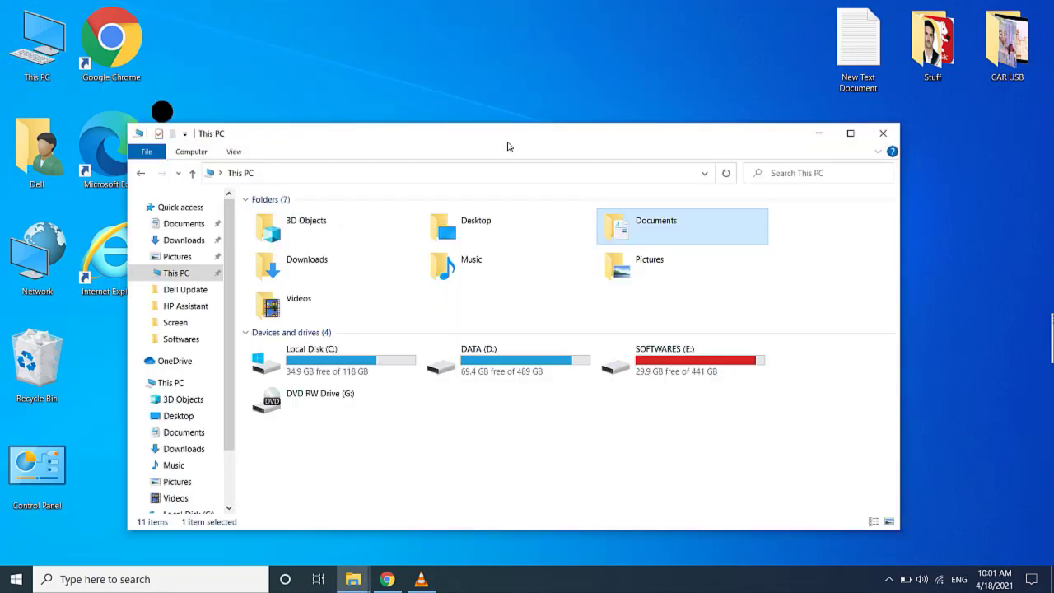
left_click(853, 139)
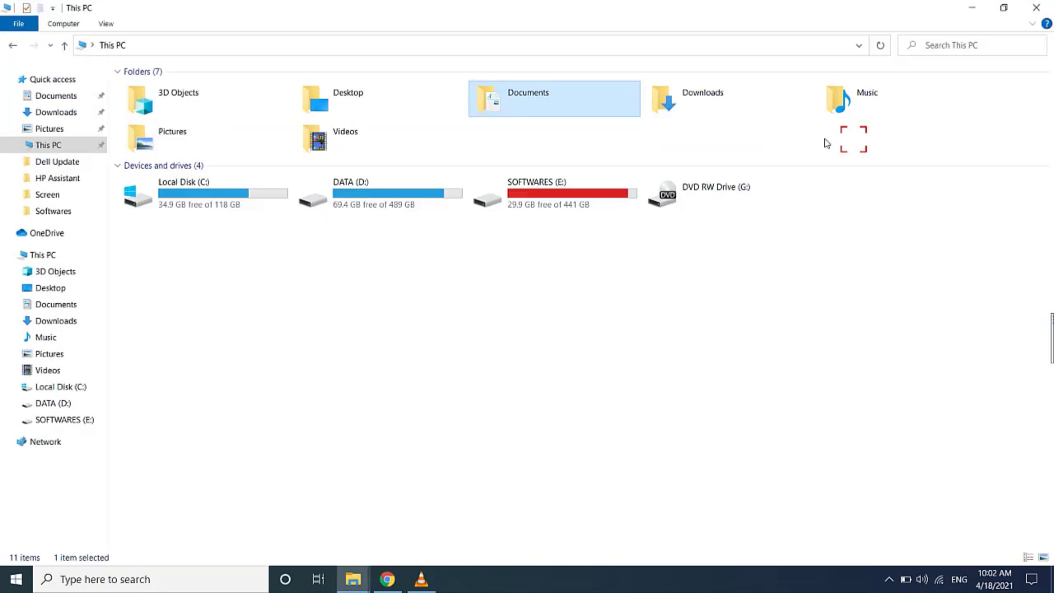
right_click(555, 99)
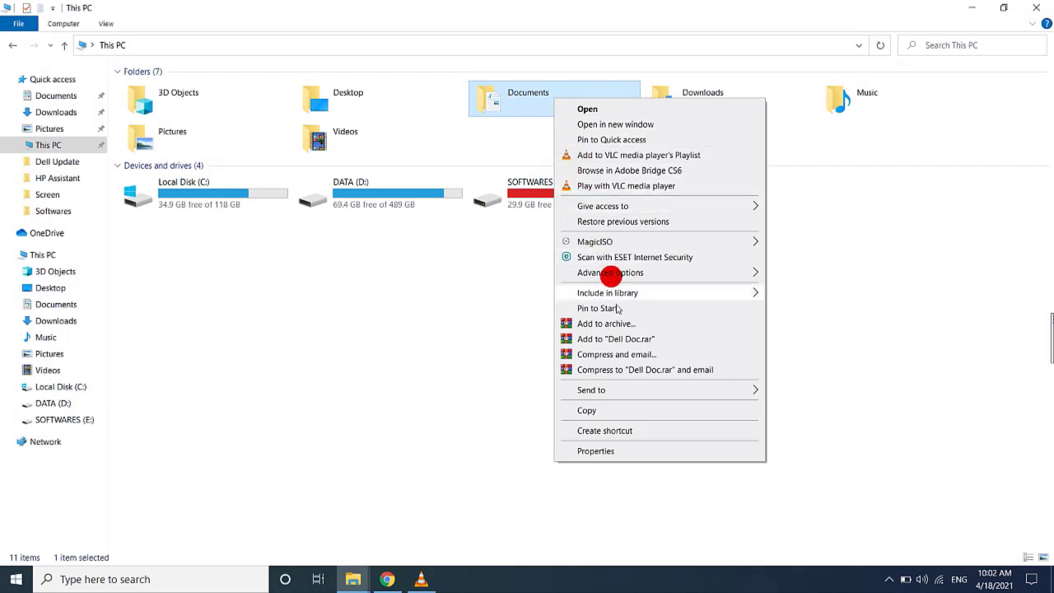
left_click(627, 449)
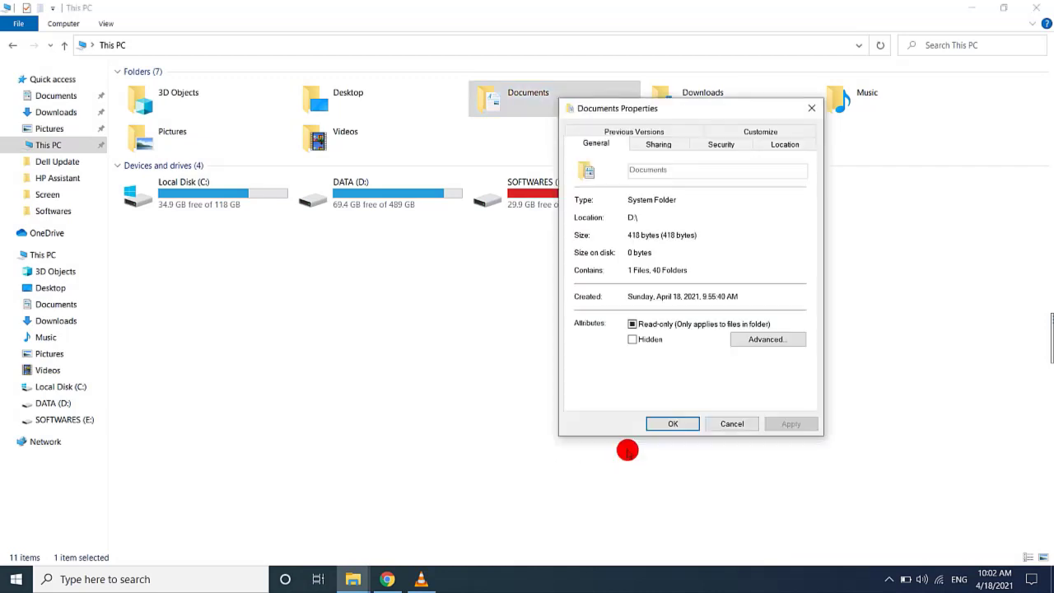
left_click(776, 147)
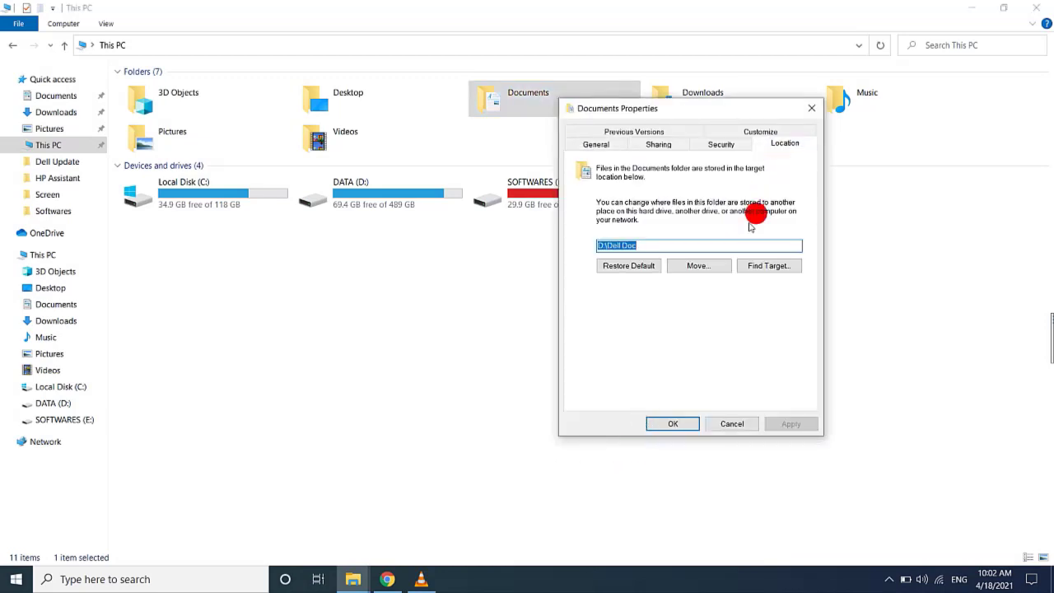
Set the Documents folder's location path to C:\Users\Dell\Documents, confirm it, and answer Yes to moving the files
left_click(733, 245)
left_click(613, 245)
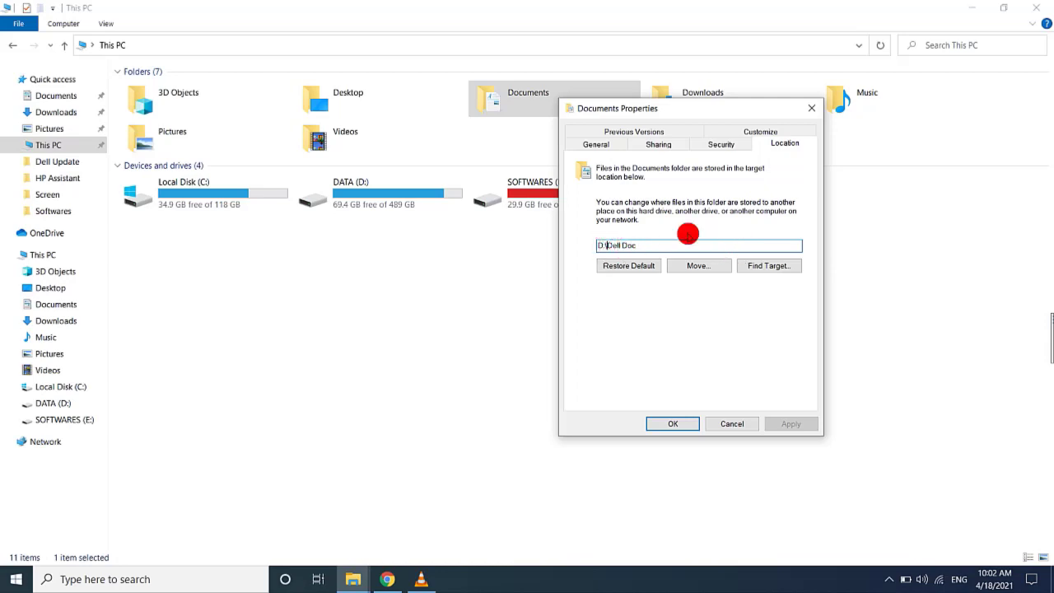
type("C:\\Users")
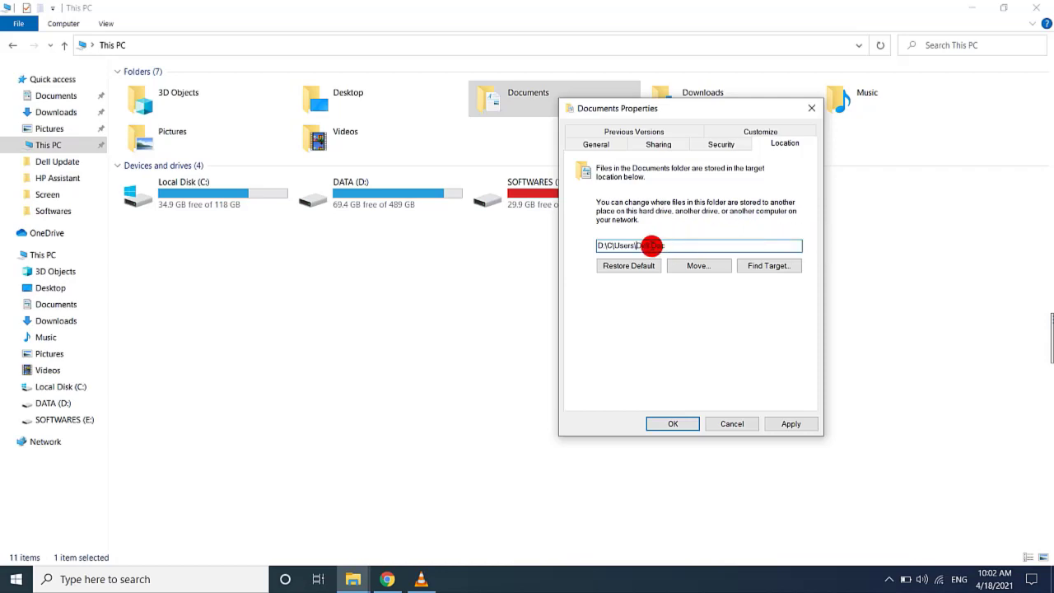
left_click(651, 246)
left_click(672, 239)
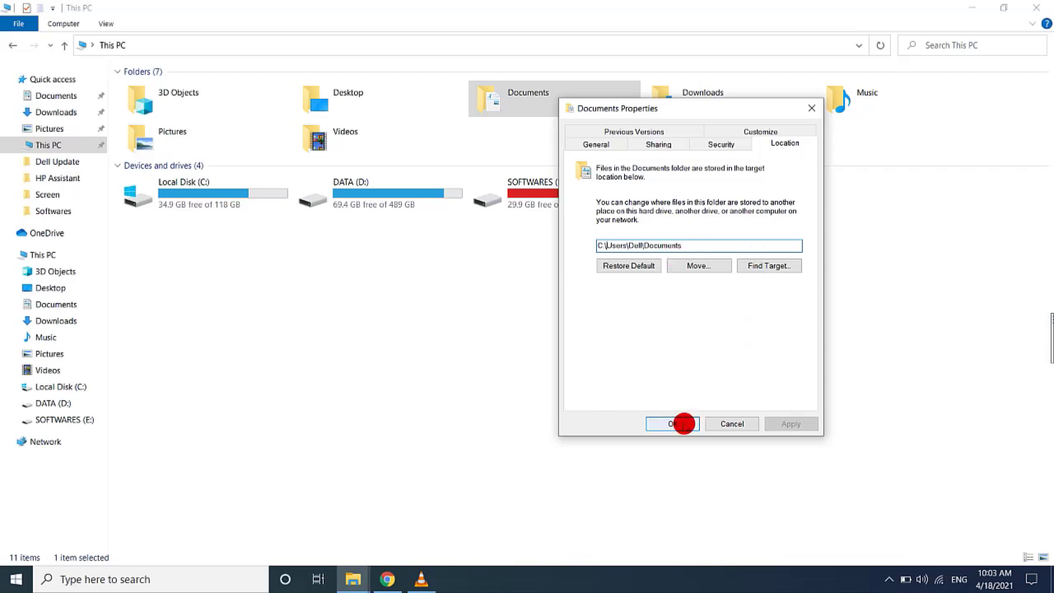
left_click(680, 423)
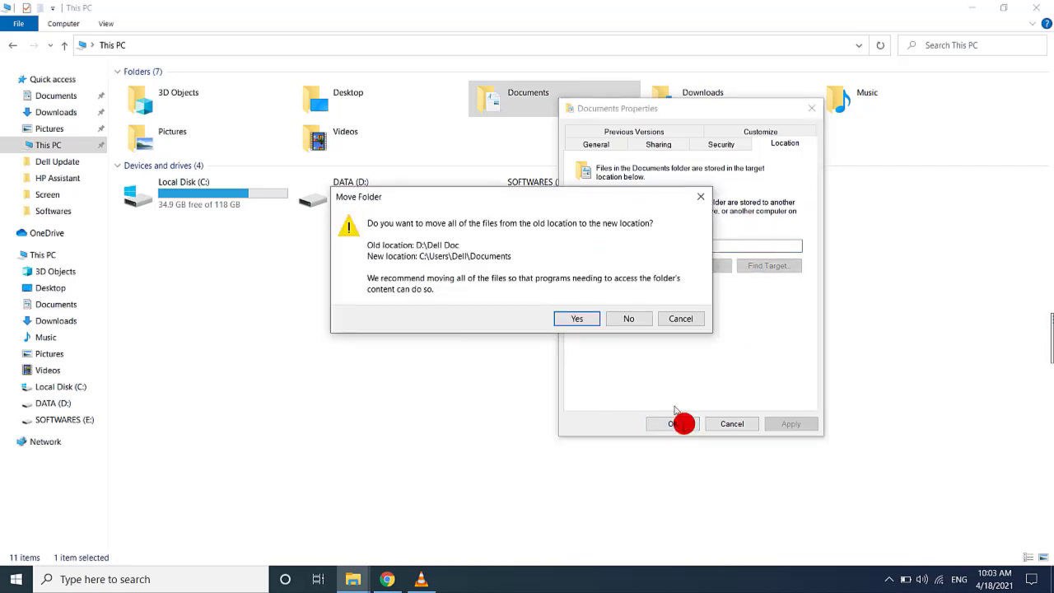
left_click(589, 318)
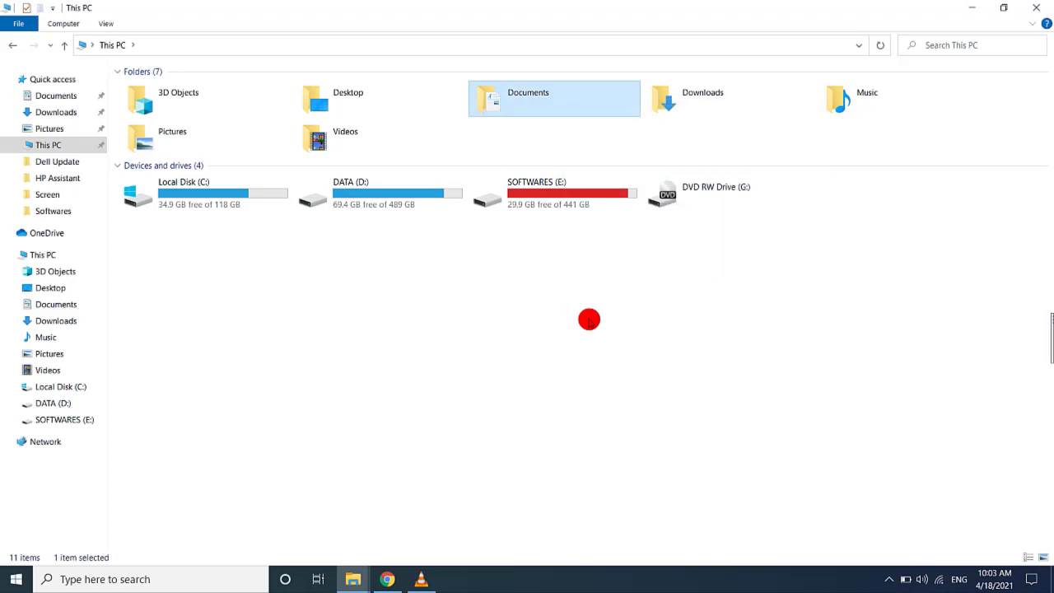
left_click(619, 341)
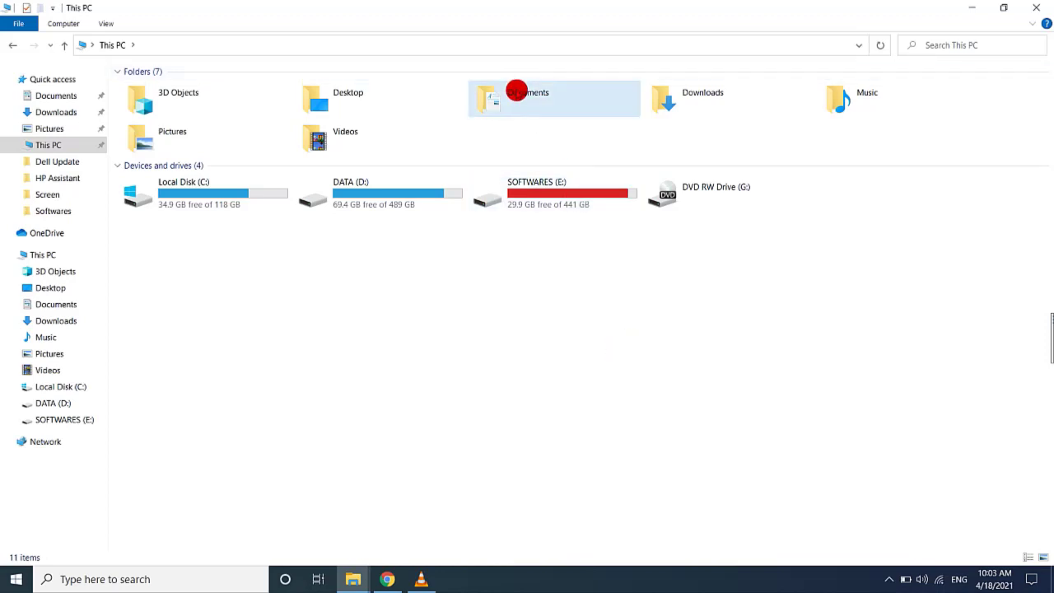
Check the Documents folder's storage path again in its location properties, selecting the whole path
right_click(516, 91)
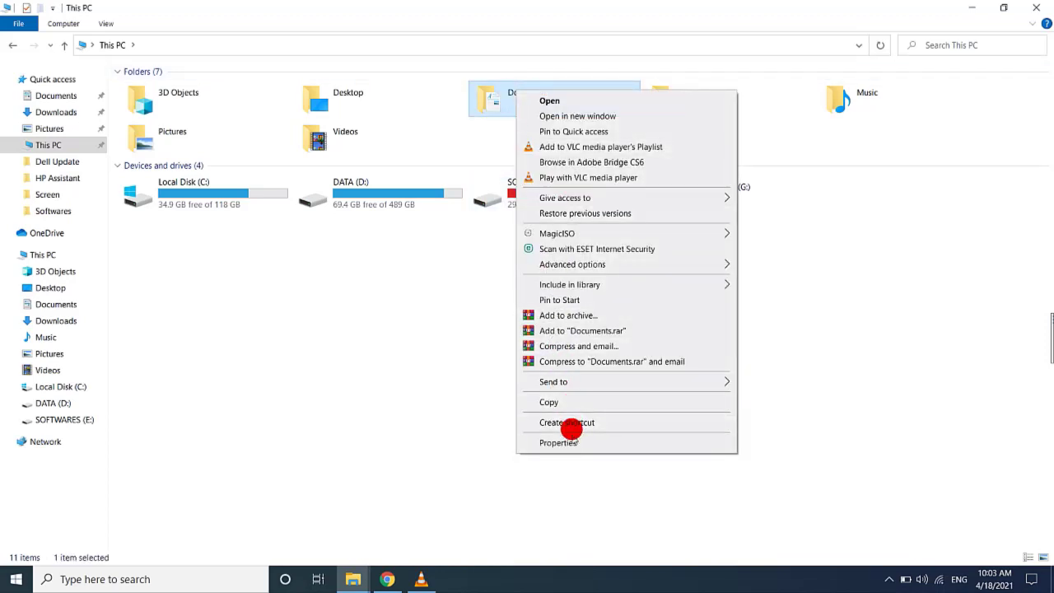
left_click(571, 442)
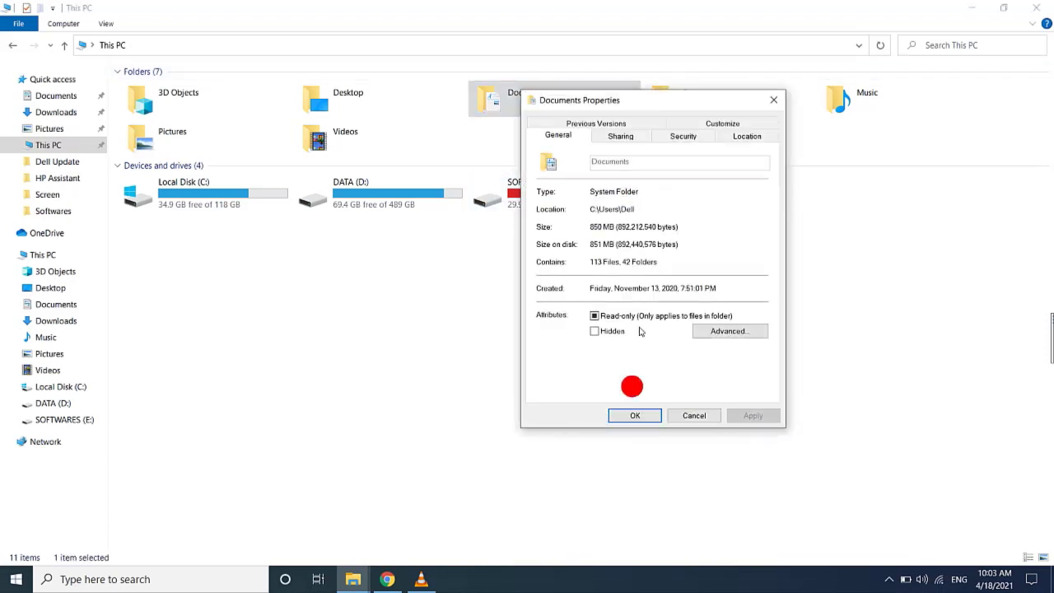
left_click(747, 136)
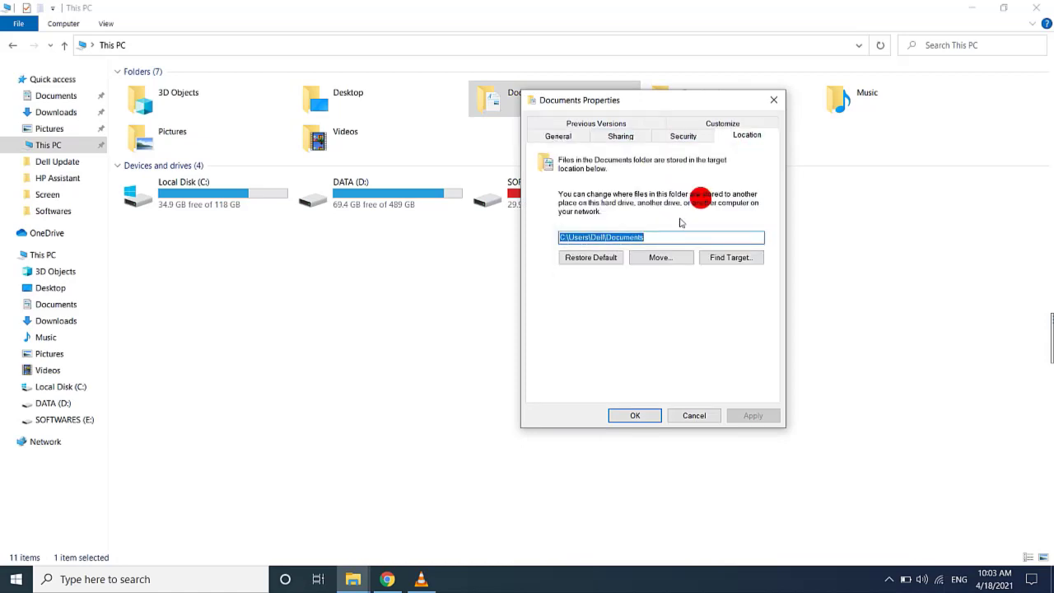
left_click(651, 238)
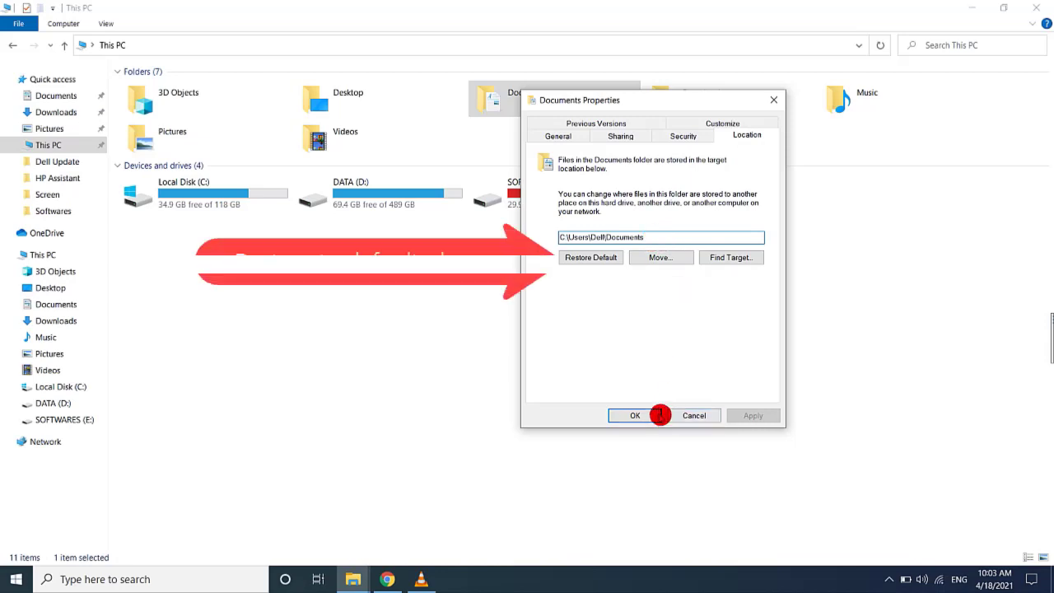
left_click_drag(660, 237, 553, 239)
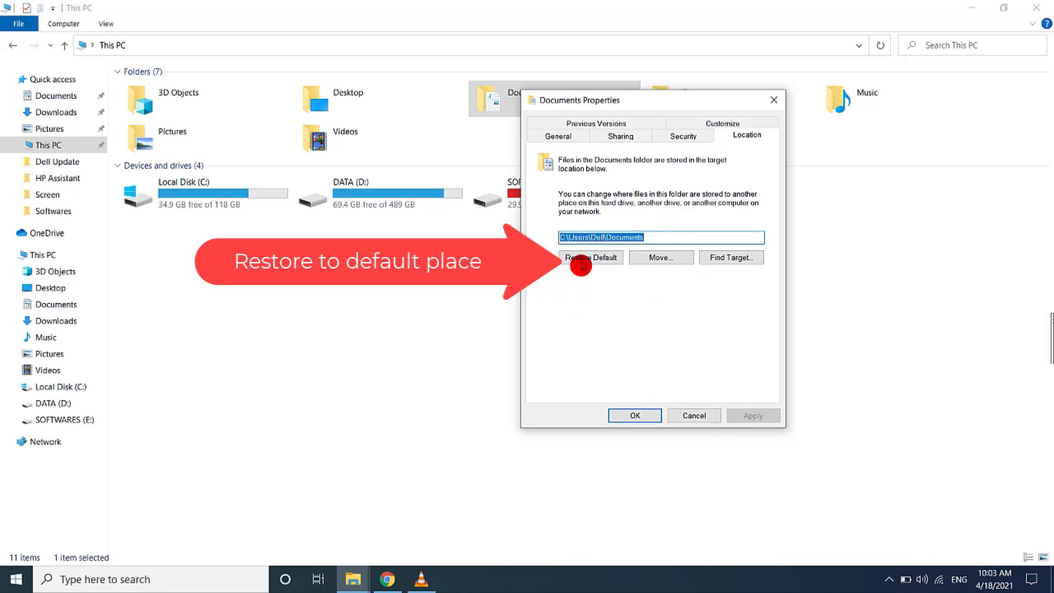
Restore the Documents folder's default location, apply it and close the properties, and refresh This PC
left_click(583, 257)
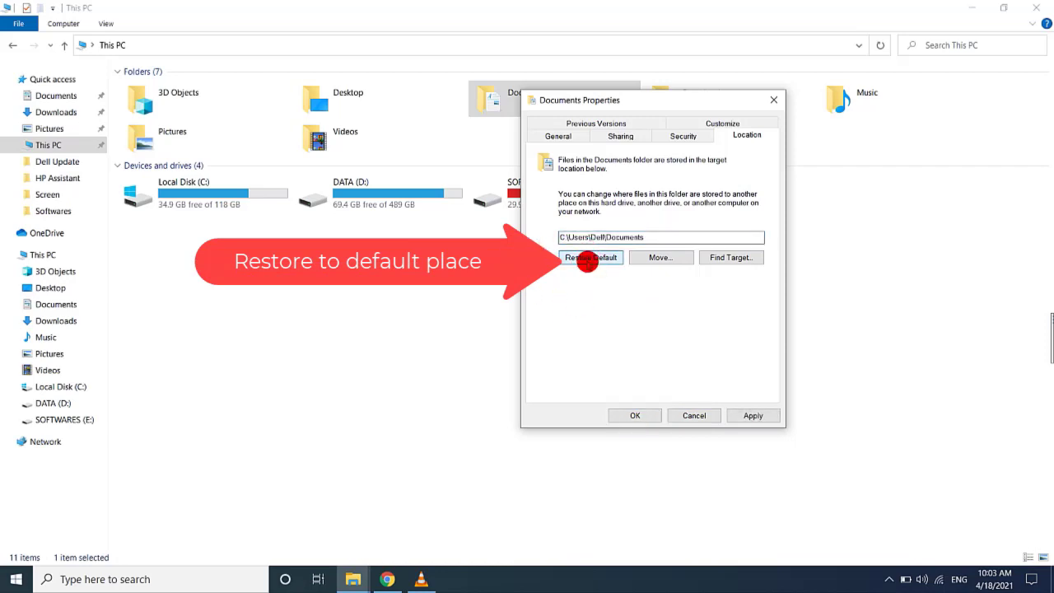
left_click(754, 416)
left_click(652, 414)
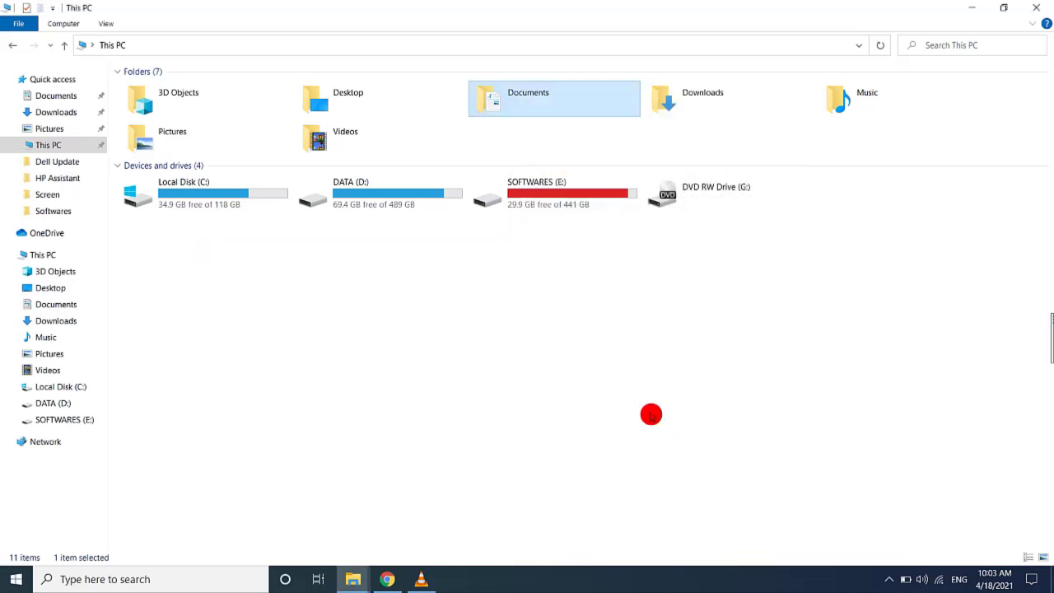
right_click(492, 346)
left_click(528, 399)
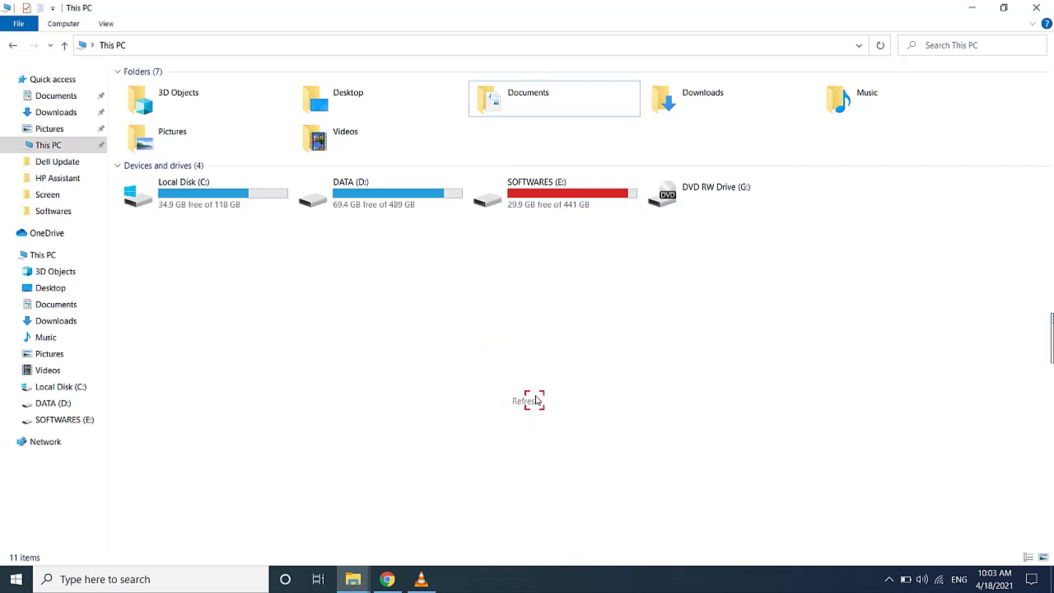
left_click(567, 139)
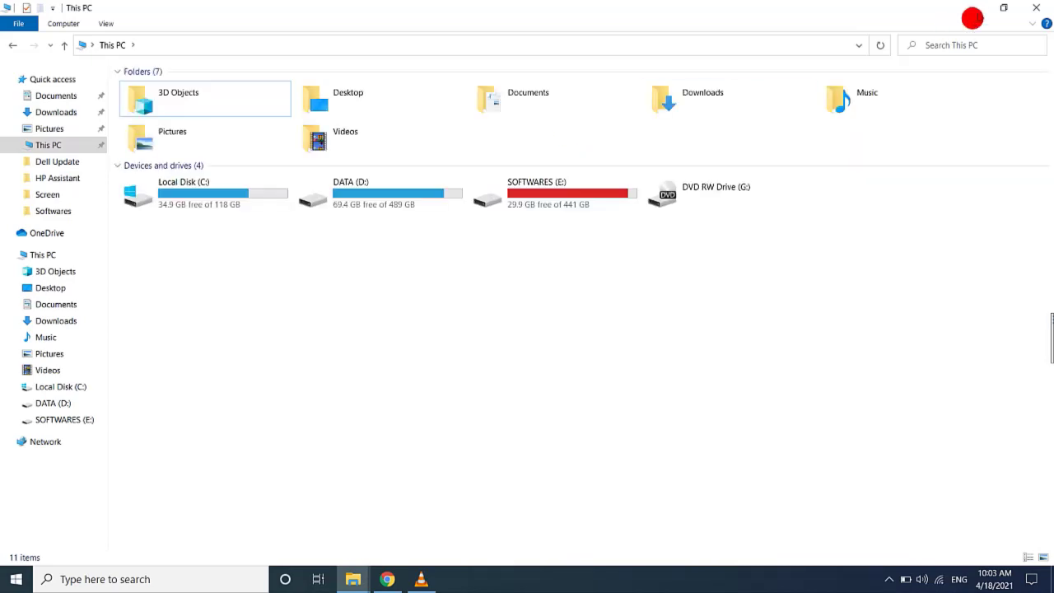